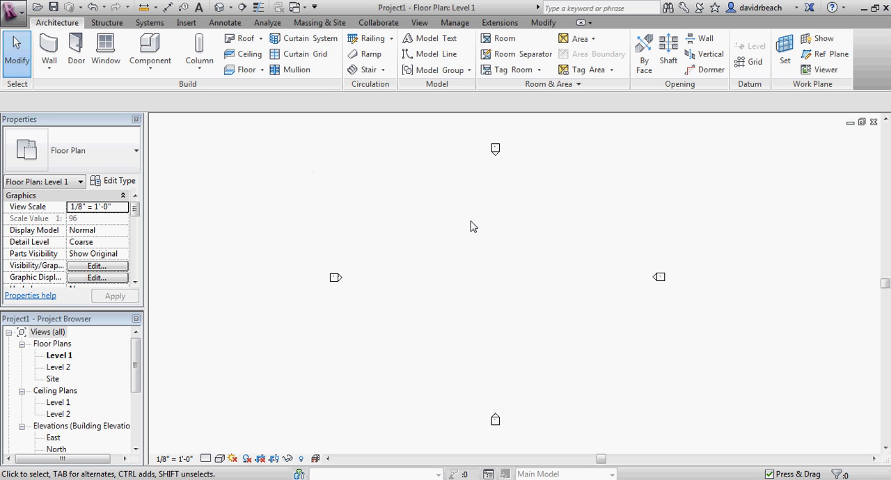
Import the Floor Plan JPG image and place it in the Level 1 plan, centred between the four elevation markers.
middle_drag(497, 237, 480, 234)
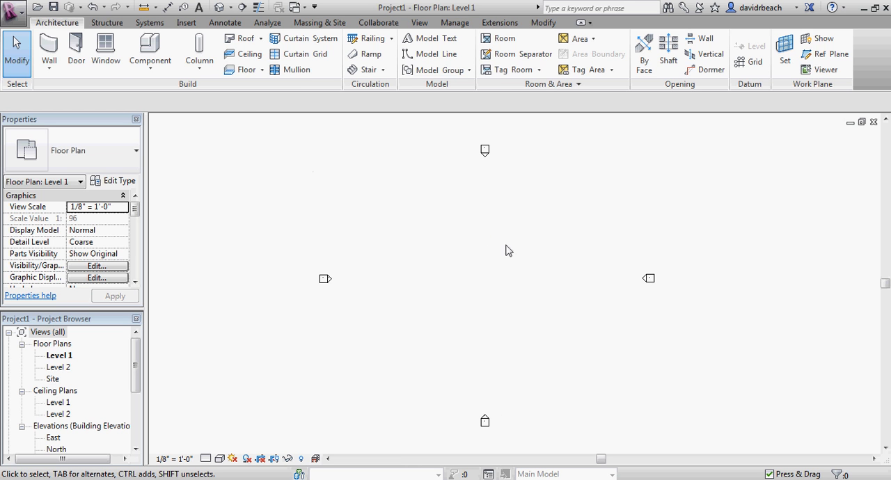
click(186, 24)
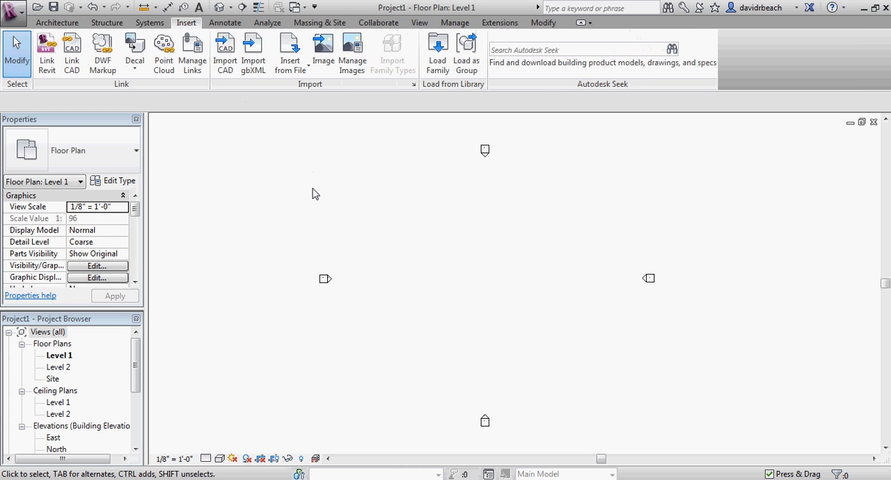
click(324, 52)
click(273, 160)
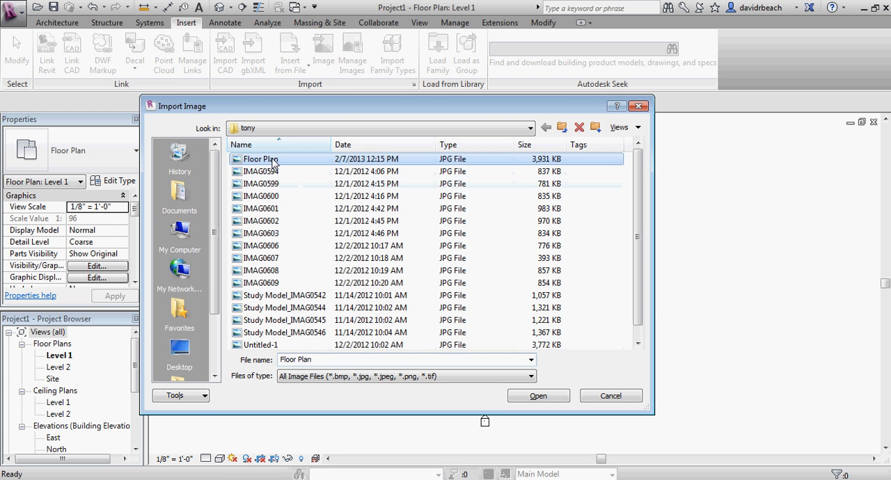
click(539, 395)
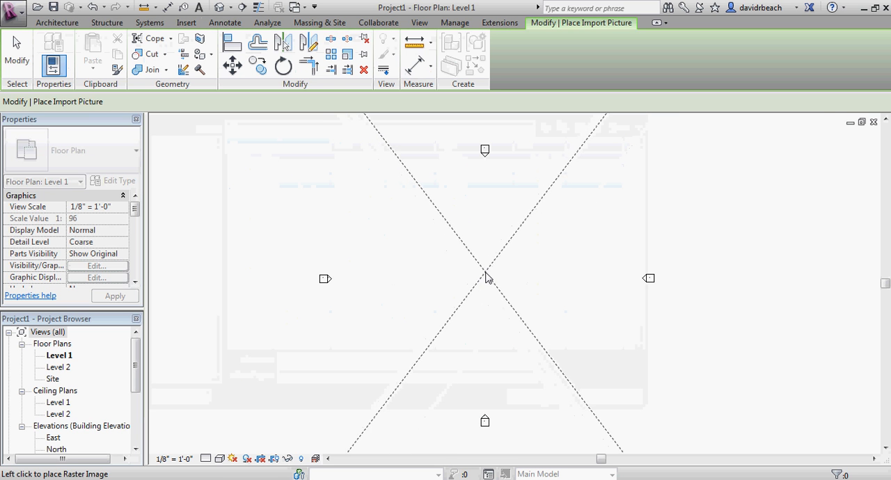
click(488, 273)
scroll(513, 311, down, 3)
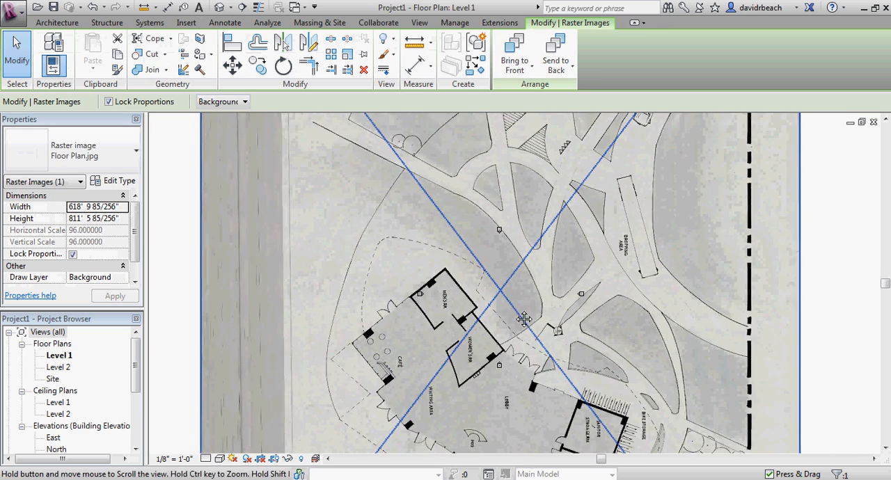
middle_drag(513, 311, 549, 271)
scroll(454, 276, up, 5)
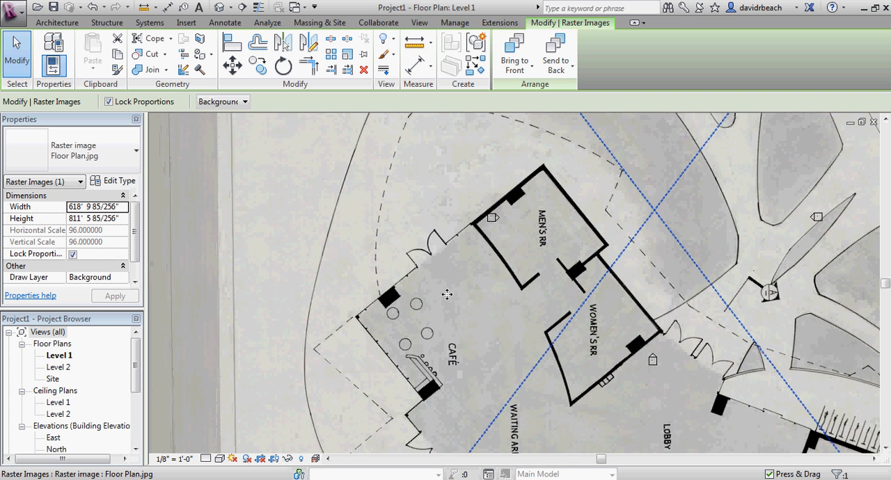
scroll(414, 268, down, 8)
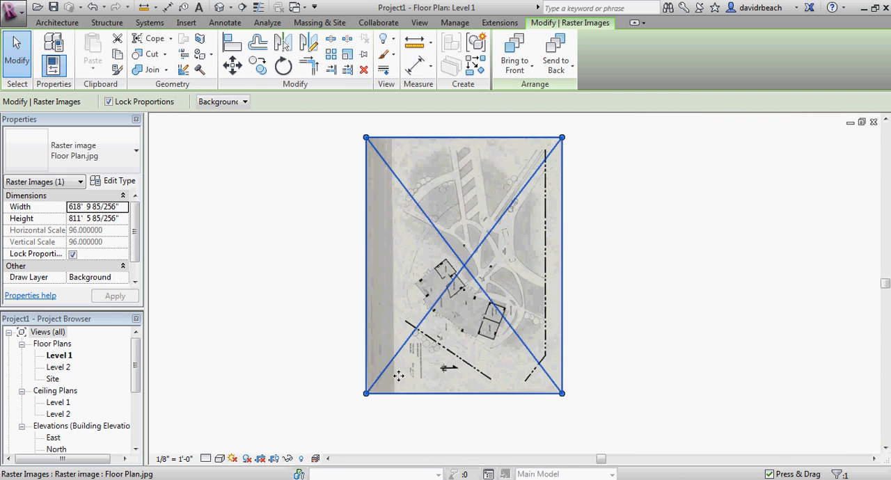
click(457, 416)
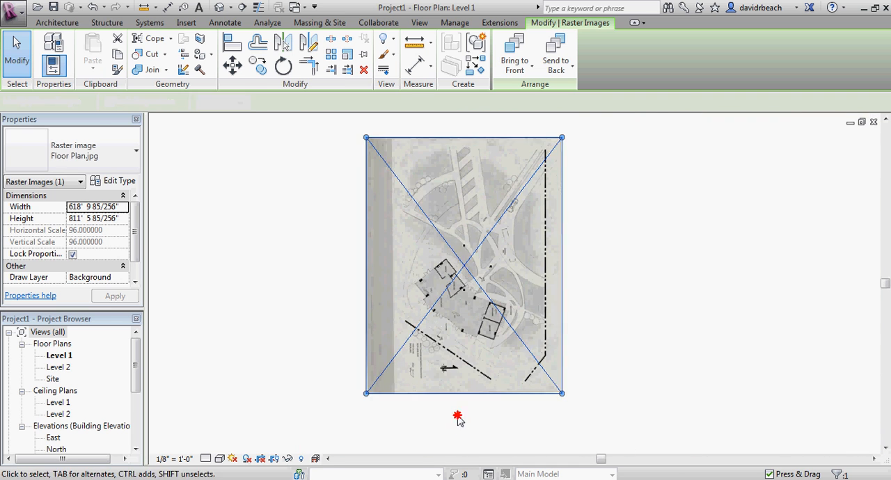
Measure the width of the double-door opening in the wall between the café and the men's restroom.
scroll(436, 313, up, 7)
scroll(436, 315, up, 2)
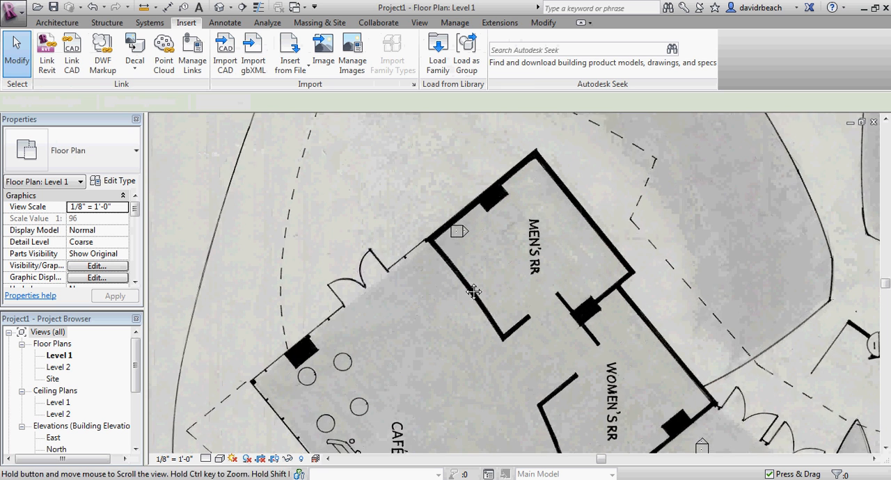
middle_drag(439, 306, 470, 280)
scroll(456, 269, up, 5)
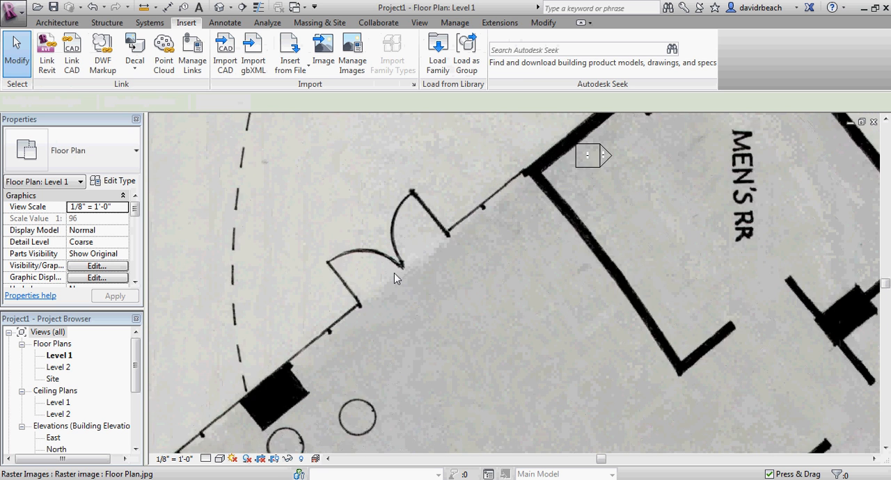
middle_drag(416, 263, 430, 279)
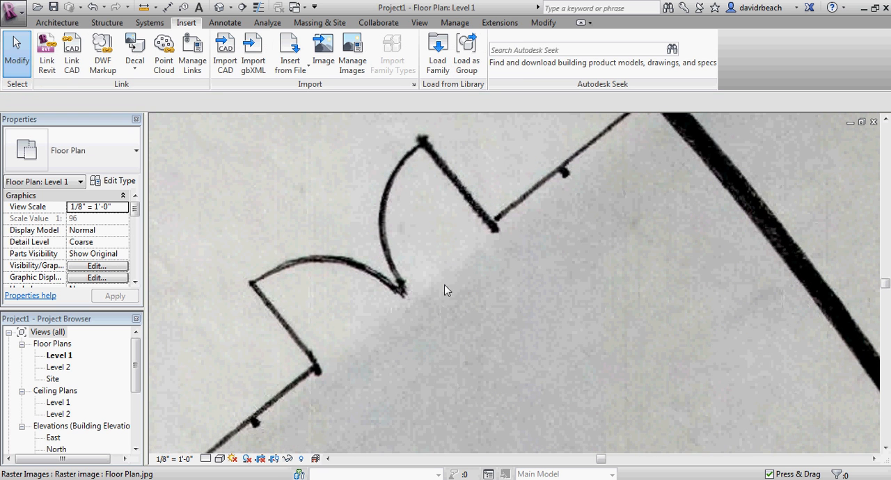
click(146, 8)
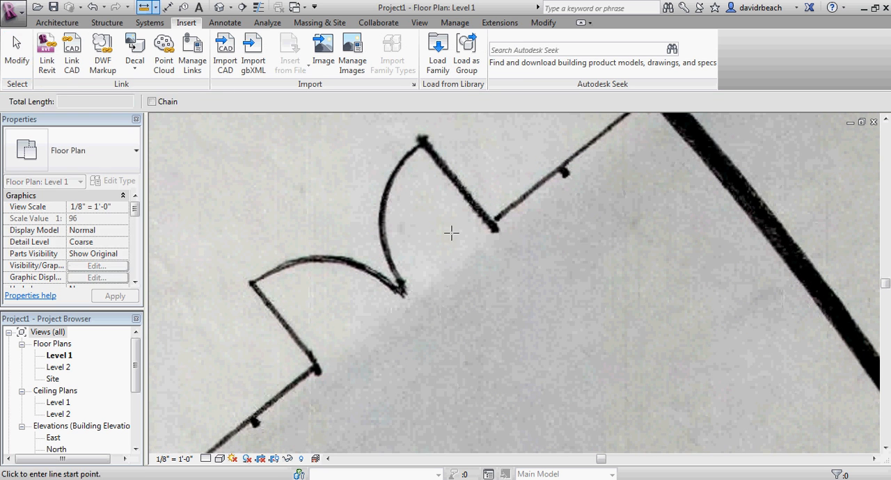
click(492, 226)
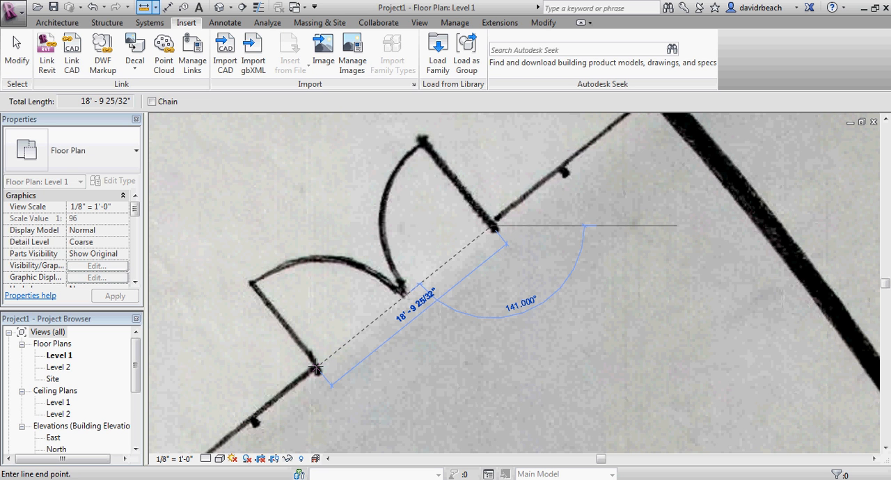
scroll(318, 366, down, 1)
key(Escape)
key(Escape)
Examine the overall site plan and the building layout around the café and restrooms in the imported image.
scroll(363, 344, down, 3)
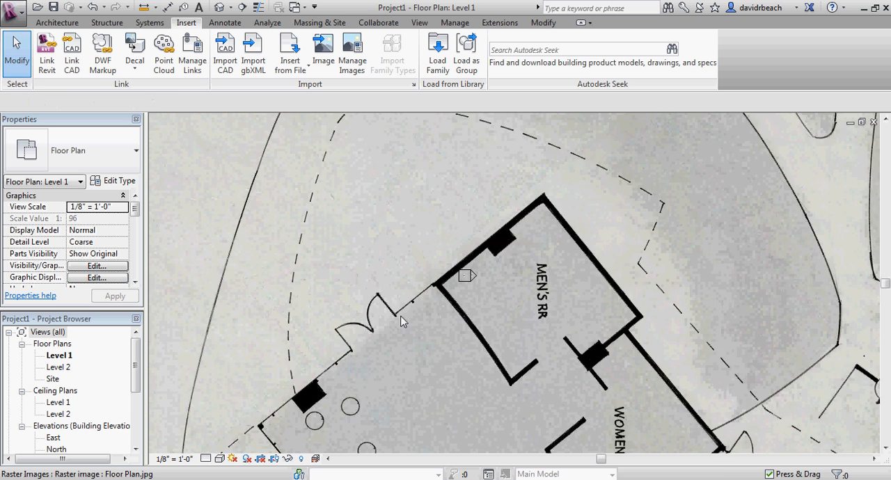
middle_drag(421, 340, 427, 291)
scroll(430, 289, down, 5)
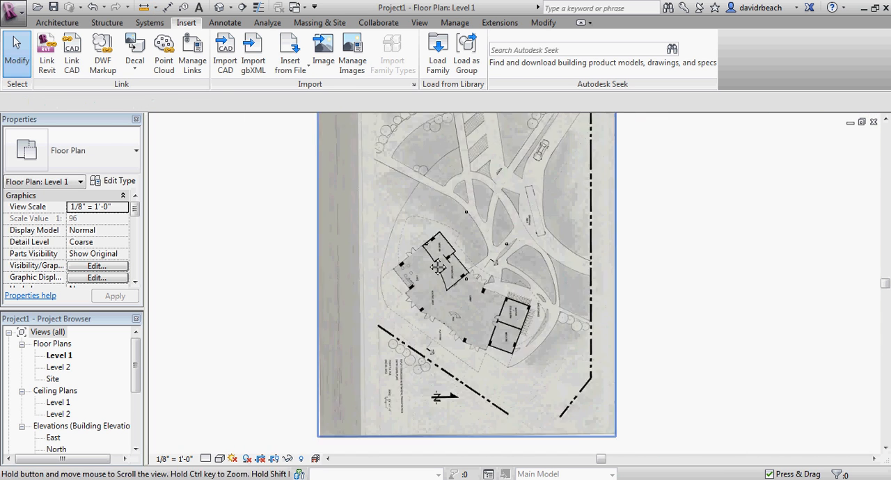
scroll(448, 296, up, 3)
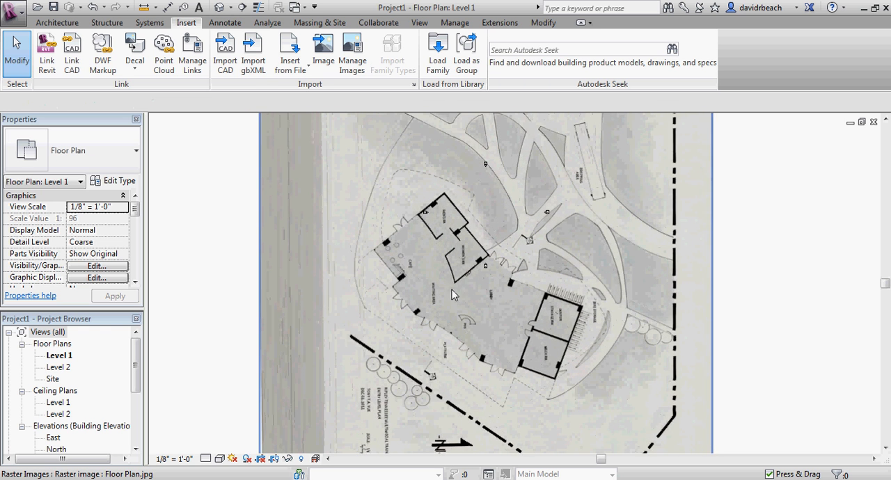
scroll(466, 242, up, 4)
scroll(466, 244, down, 2)
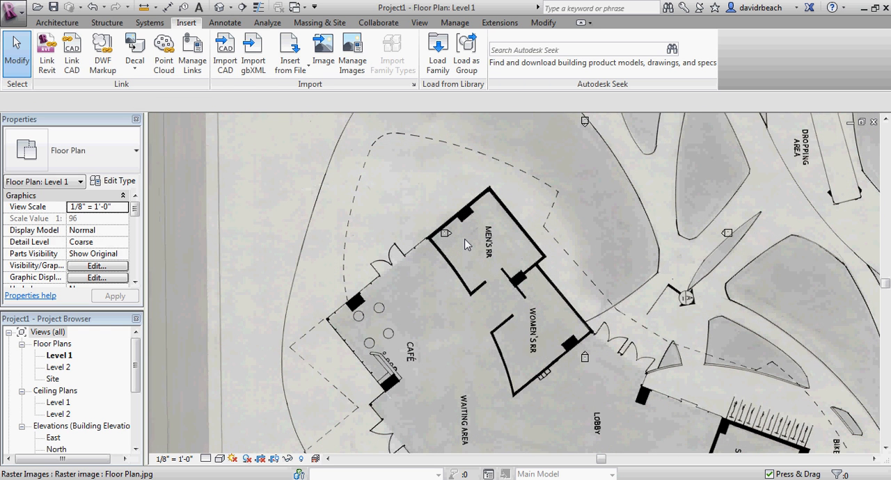
scroll(465, 244, down, 4)
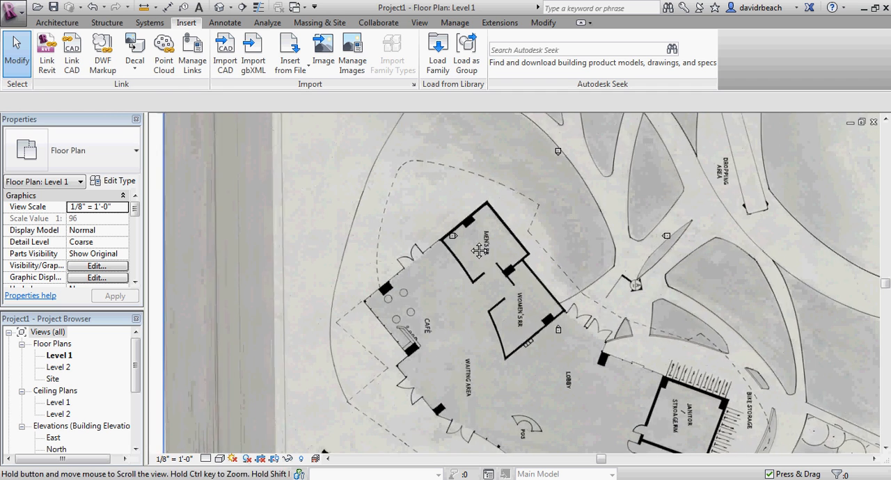
scroll(476, 255, up, 3)
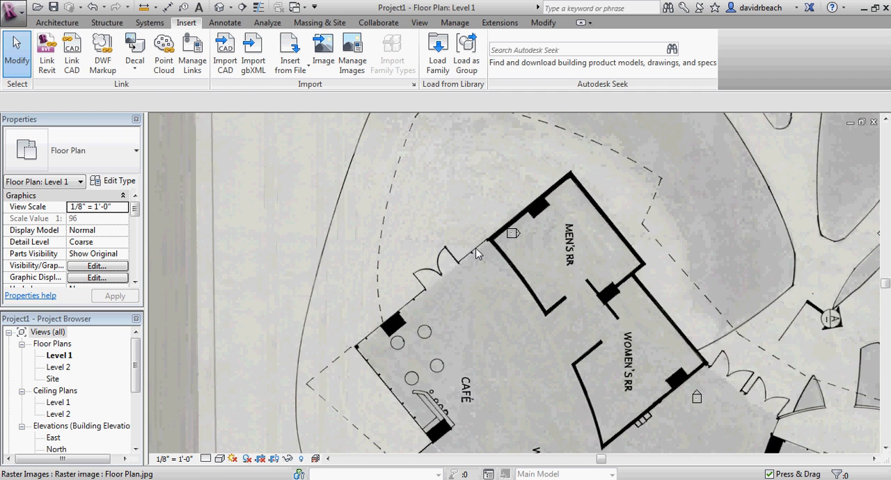
scroll(478, 255, down, 3)
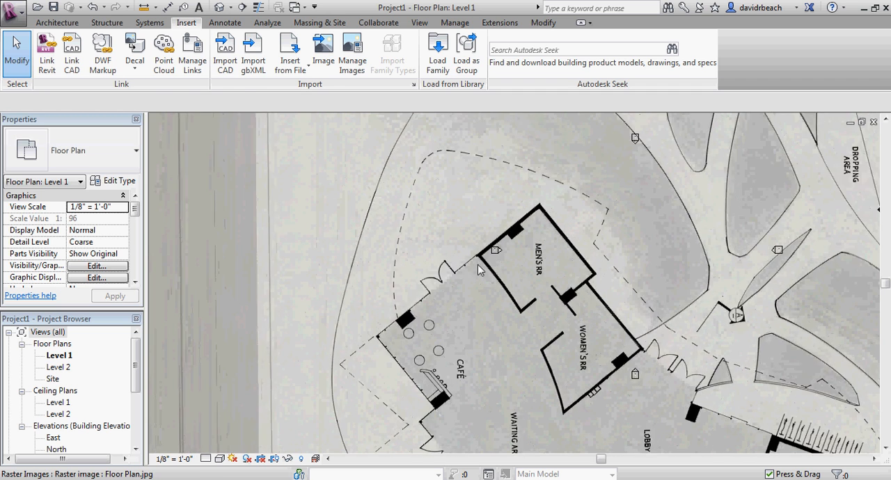
scroll(481, 257, up, 2)
middle_drag(489, 272, 511, 254)
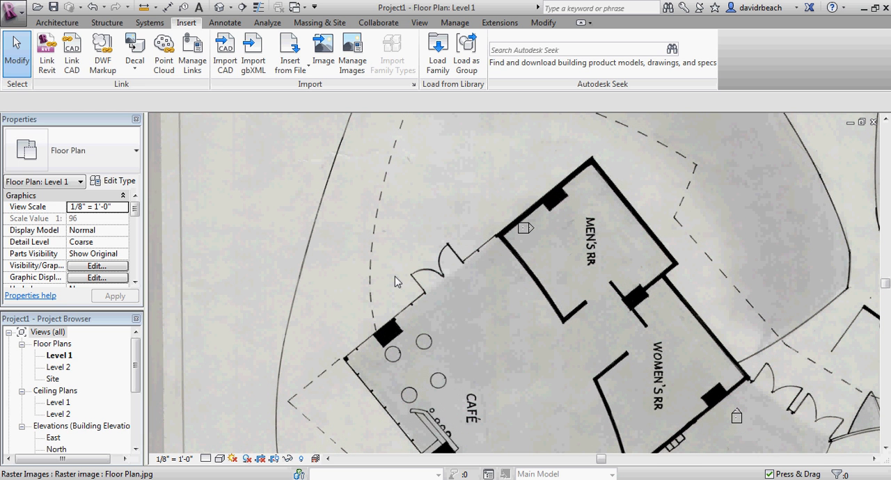
Inspect the café's double door up close and compare it with the surrounding walls and columns.
scroll(393, 278, down, 3)
scroll(425, 280, up, 6)
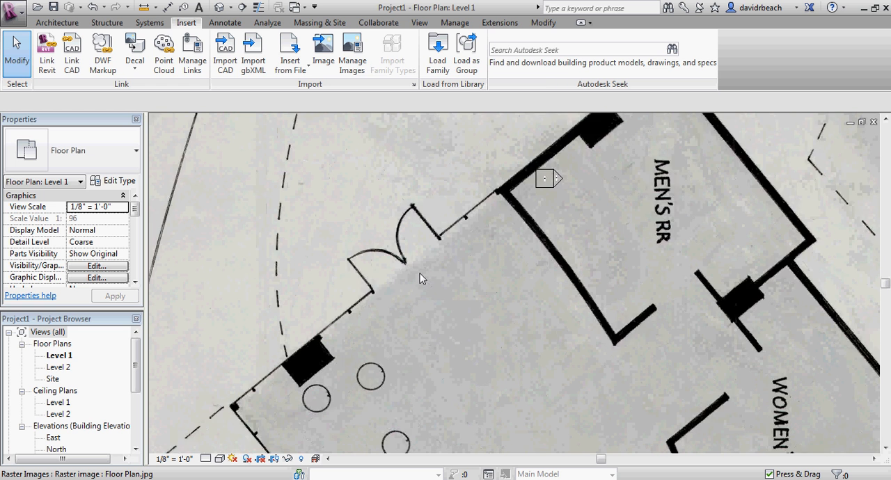
scroll(418, 261, up, 2)
middle_drag(403, 205, 417, 286)
scroll(475, 275, up, 1)
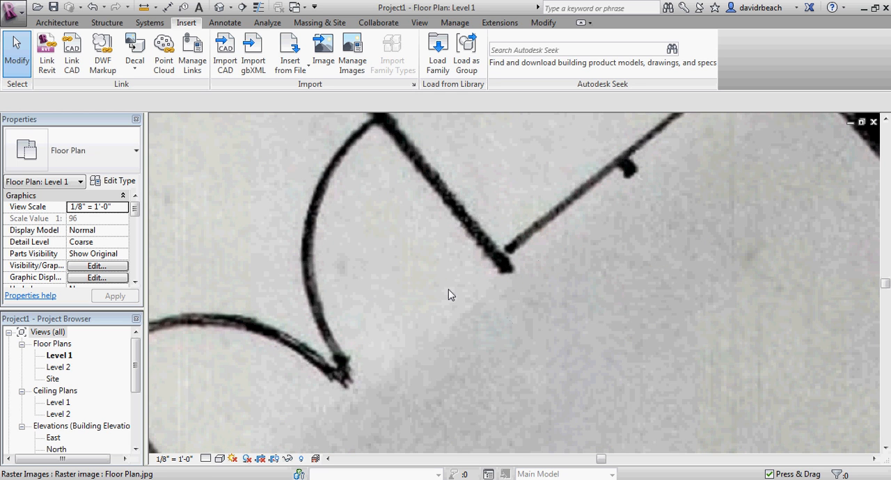
scroll(450, 292, down, 5)
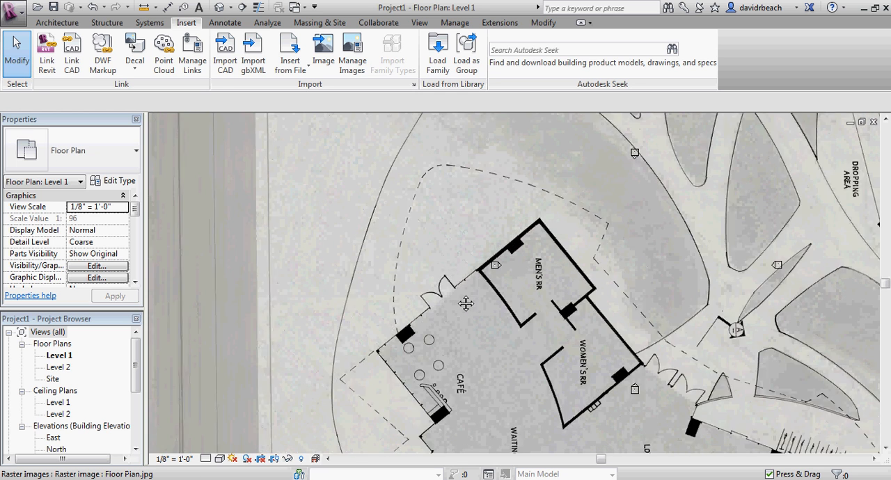
scroll(459, 292, up, 4)
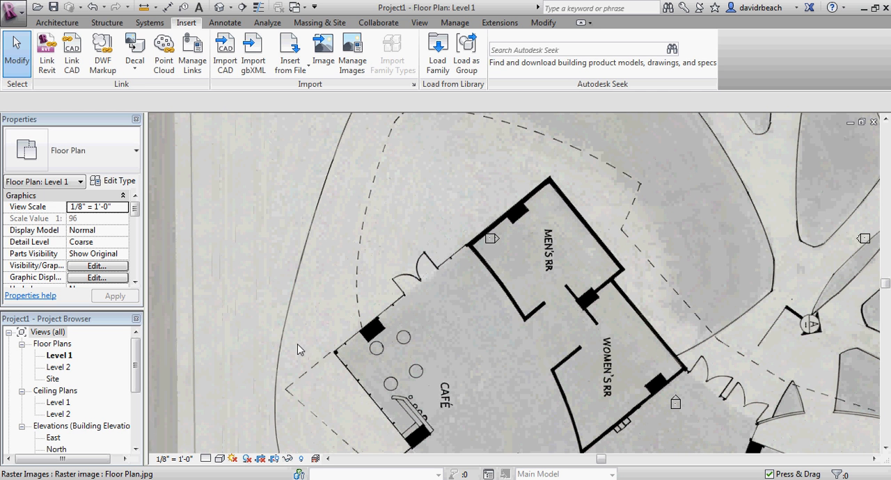
scroll(411, 296, down, 2)
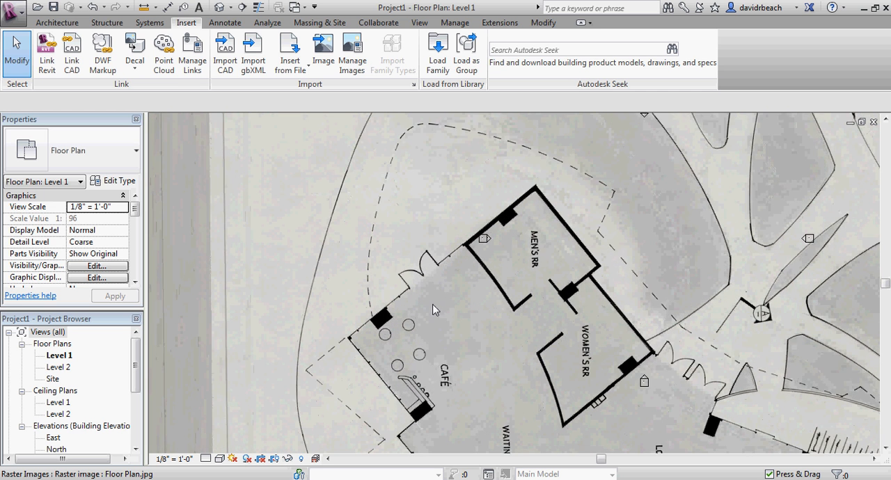
scroll(431, 306, up, 2)
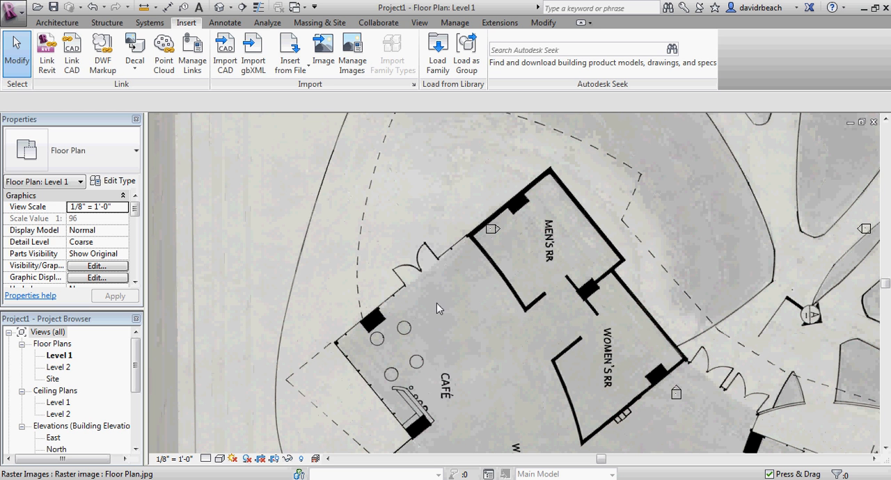
middle_drag(423, 304, 419, 312)
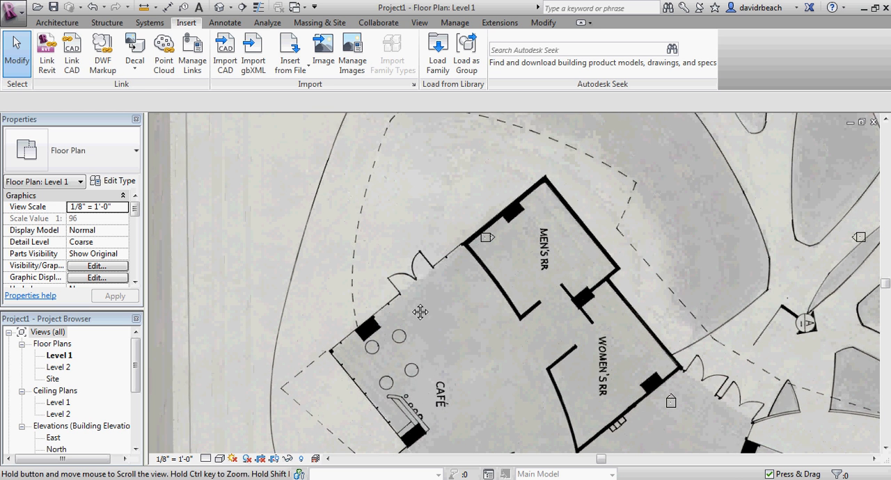
Examine the written scale and the graphic scale bar beside the title text of the imported plan.
scroll(420, 312, down, 3)
middle_drag(499, 259, 536, 274)
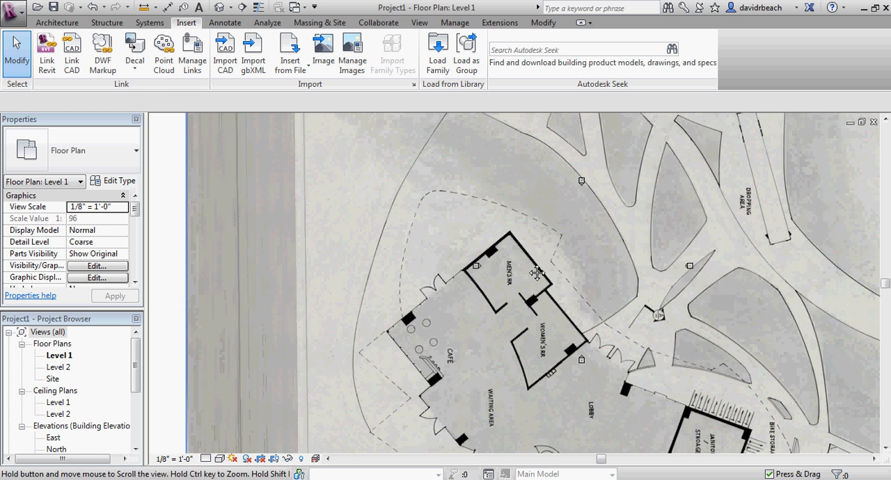
scroll(512, 278, up, 2)
scroll(510, 279, down, 6)
middle_drag(462, 414, 458, 317)
scroll(458, 317, up, 2)
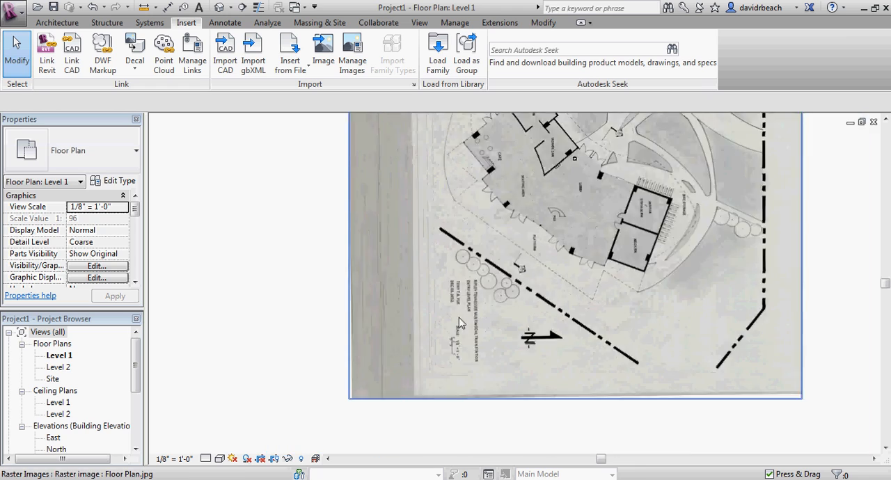
scroll(458, 318, up, 6)
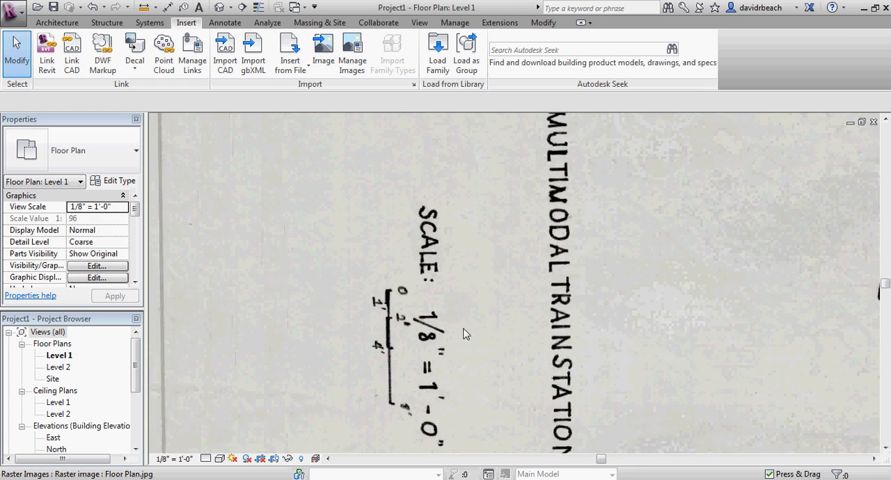
Examine the exterior wall running from the café corner past the double door to the men's restroom.
scroll(465, 334, down, 2)
scroll(463, 278, down, 5)
middle_drag(511, 253, 473, 376)
middle_drag(547, 204, 528, 281)
scroll(528, 281, up, 1)
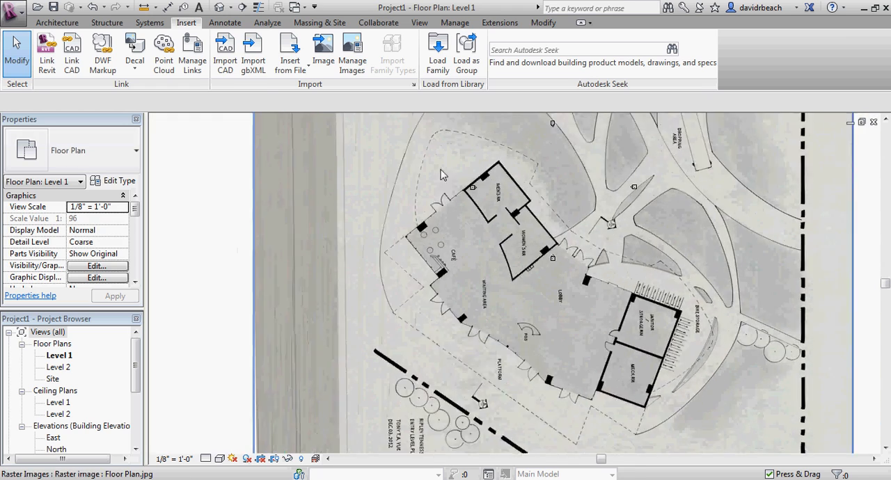
scroll(446, 173, up, 3)
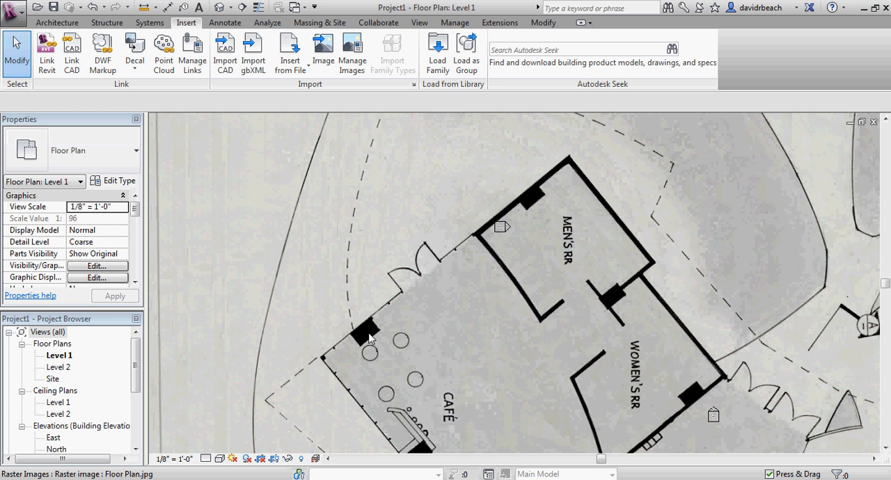
middle_drag(371, 339, 395, 330)
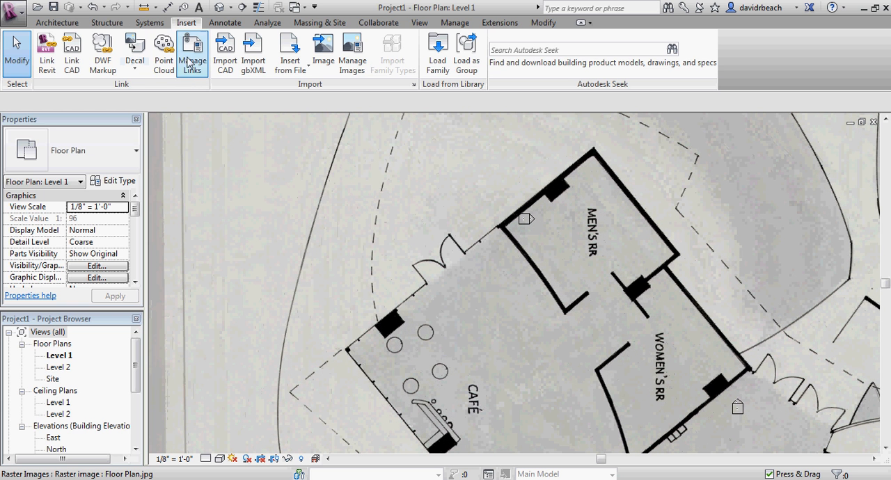
Draw a detail line in the Lines style along the exterior wall from the men's restroom outer corner to the café corner.
click(227, 28)
click(292, 43)
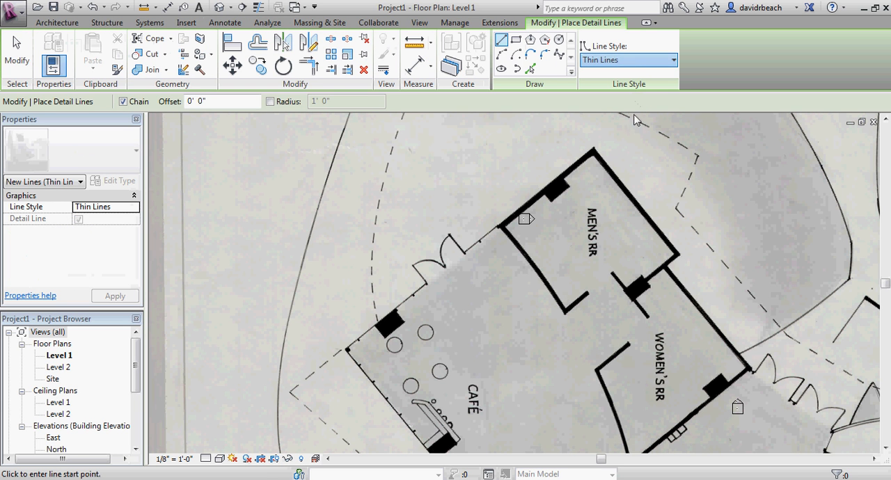
click(628, 156)
scroll(589, 149, up, 5)
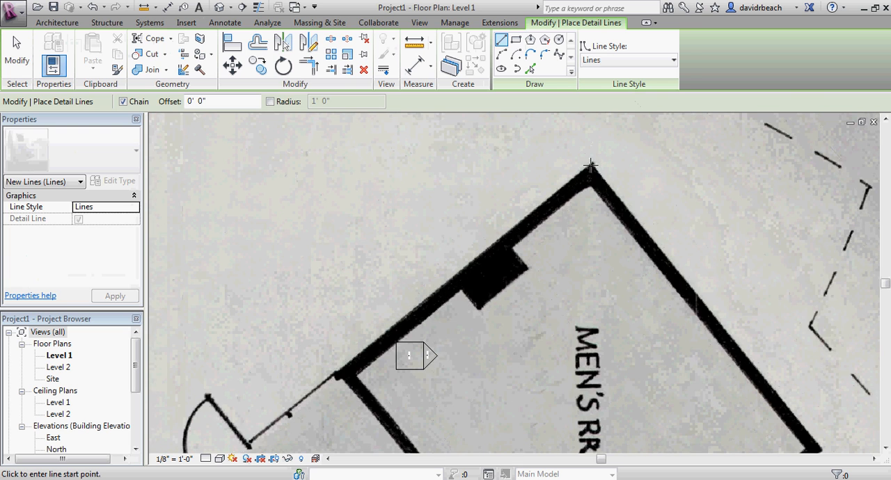
click(590, 167)
scroll(515, 251, down, 3)
middle_drag(519, 246, 521, 252)
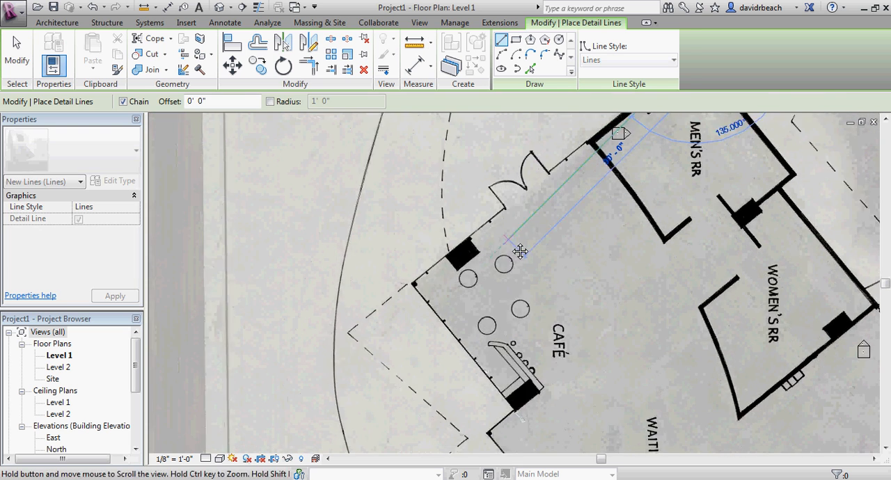
scroll(418, 273, up, 6)
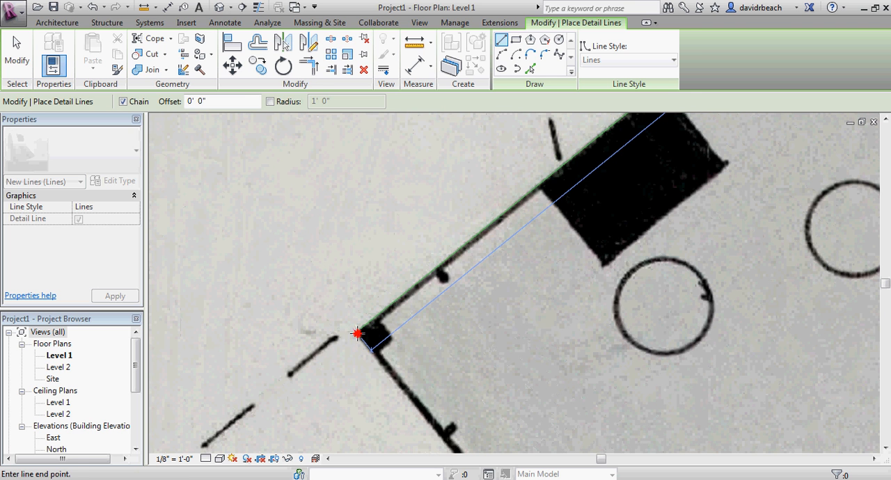
click(358, 334)
Draw a perpendicular detail line about 12 feet long outward from the café corner, at right angles to the wall line.
scroll(330, 238, down, 2)
middle_drag(331, 251, 404, 306)
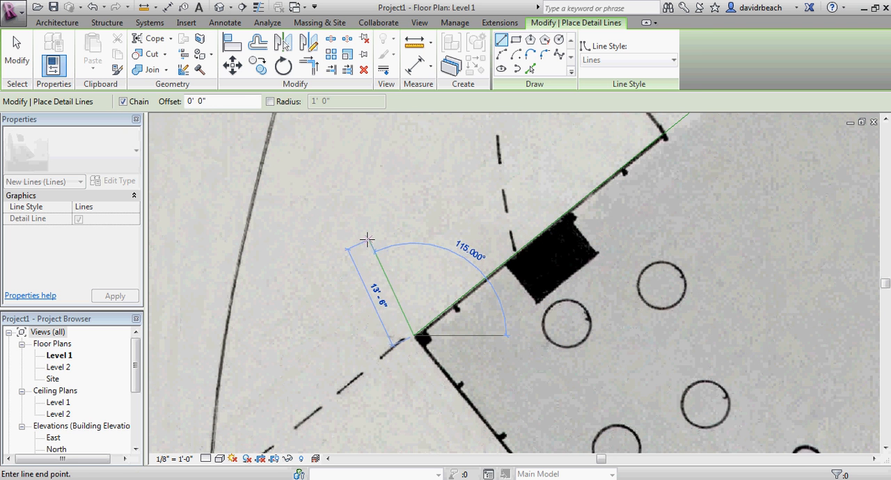
scroll(357, 266, up, 2)
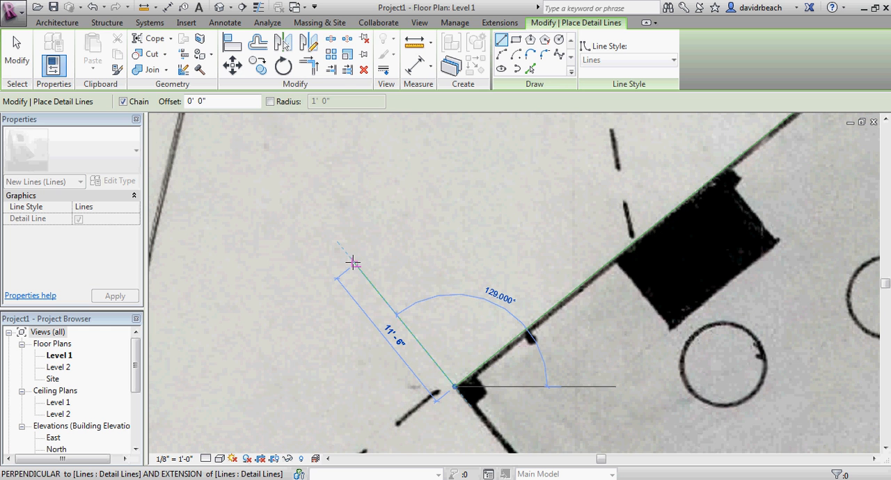
click(351, 261)
key(Escape)
key(Escape)
scroll(411, 264, down, 2)
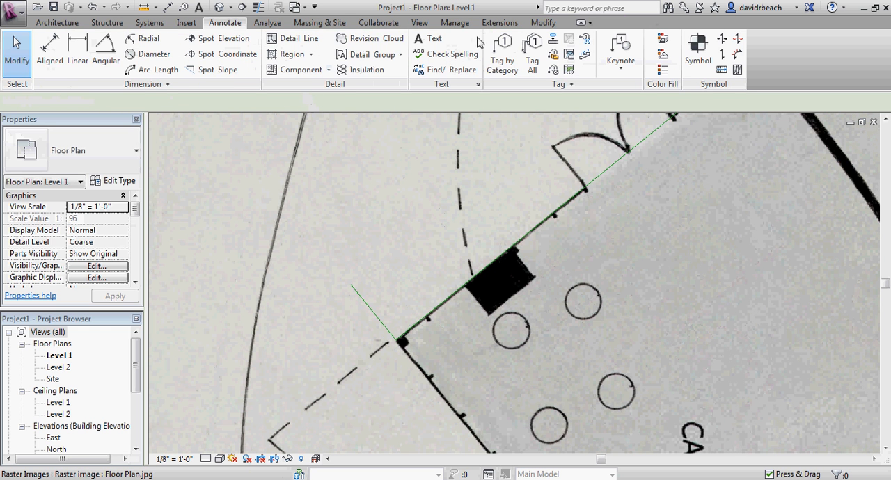
Offset a copy of the short perpendicular line by 36 feet along the wall toward the double door.
click(541, 23)
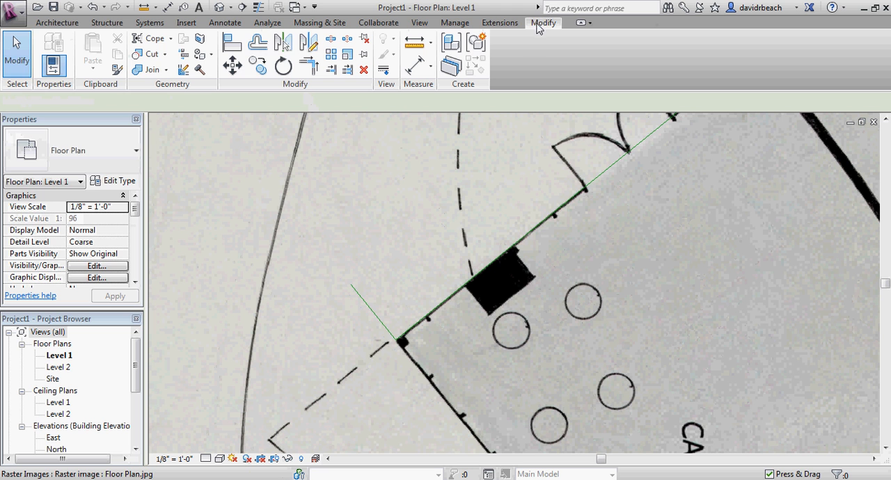
click(257, 50)
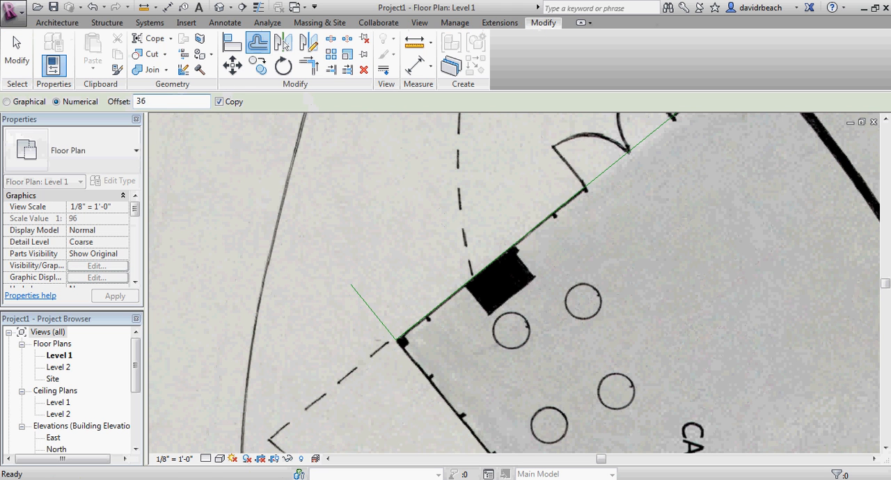
text(36)
key(Return)
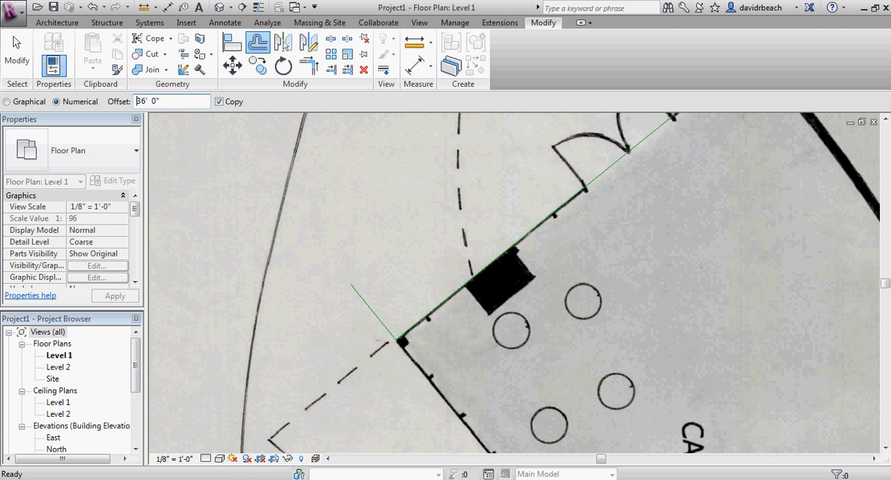
click(367, 303)
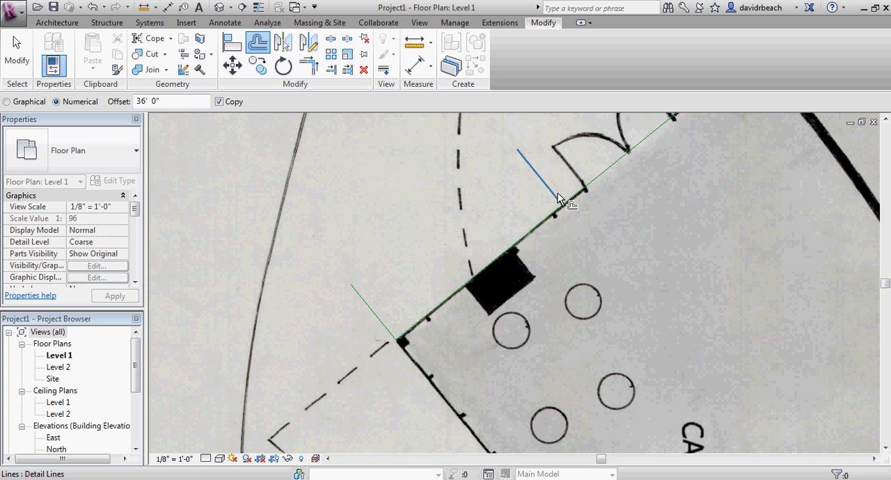
scroll(559, 198, down, 5)
key(Escape)
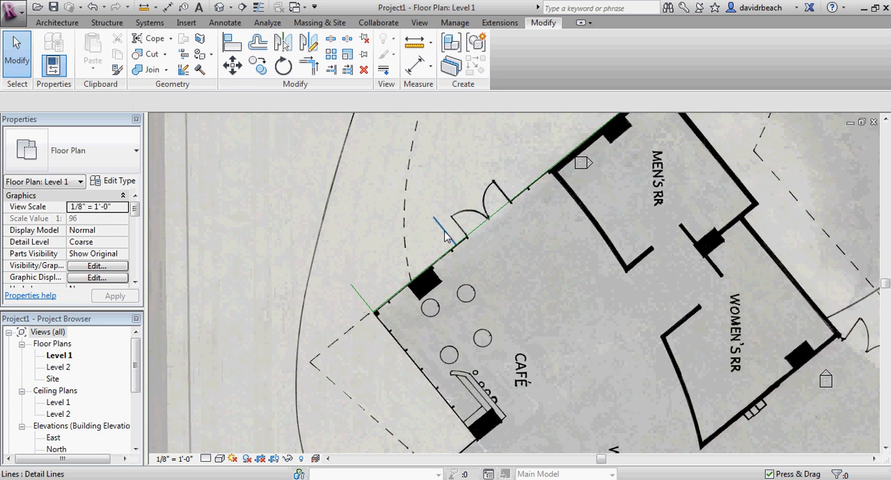
Copy the offset perpendicular line to the men's restroom outer corner at the end of the wall line.
click(444, 234)
middle_drag(445, 237, 387, 261)
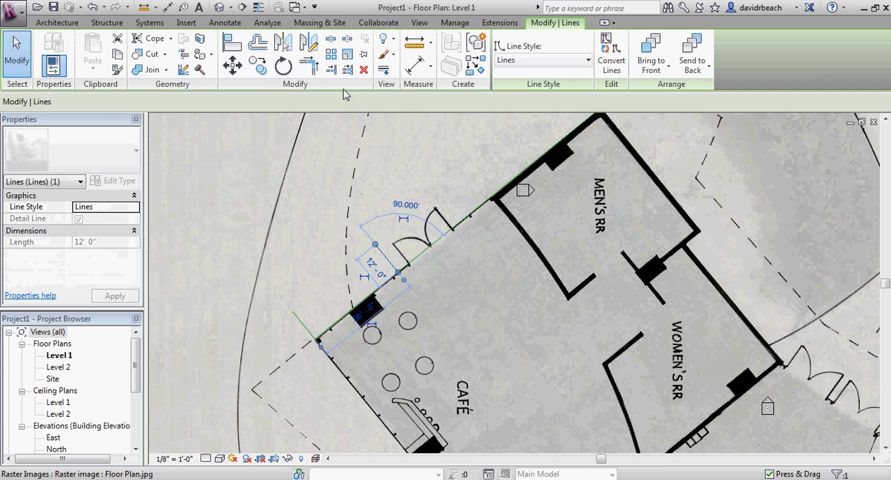
click(262, 71)
click(583, 271)
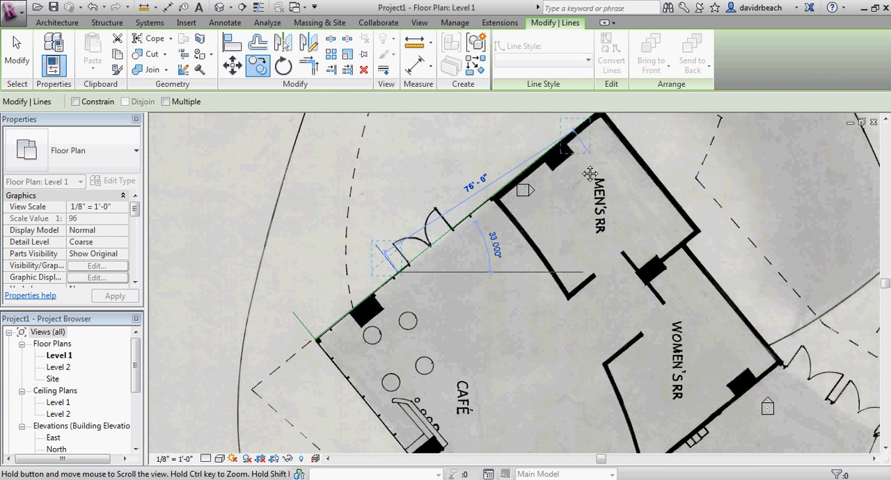
scroll(564, 156, up, 6)
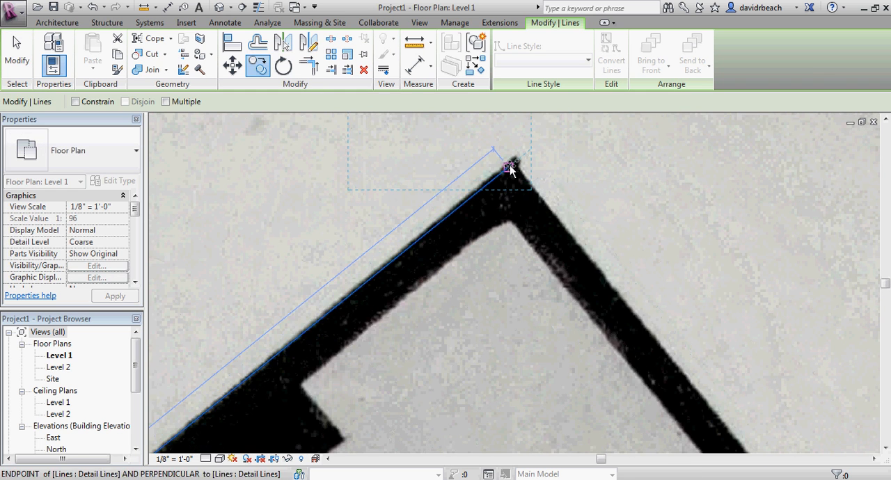
click(511, 168)
scroll(478, 199, down, 5)
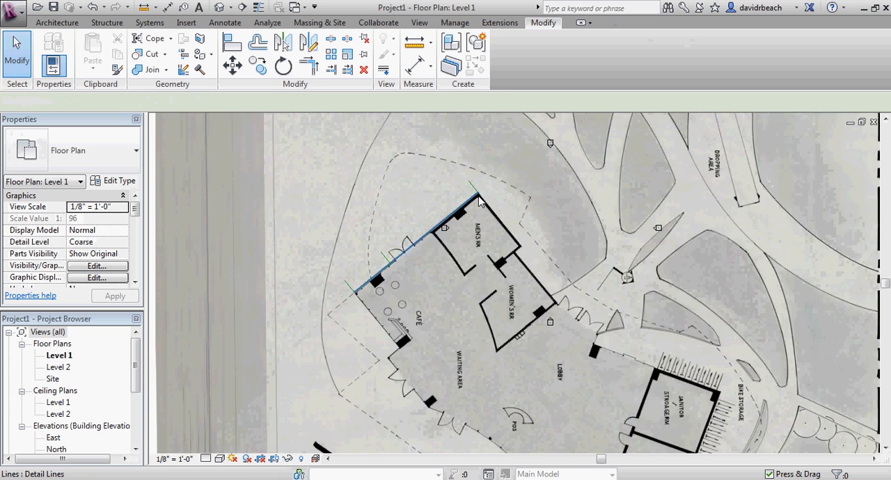
Scale the floor plan image graphically about the café corner, bringing the men's restroom corner to the line offset 36 feet away.
scroll(479, 200, down, 3)
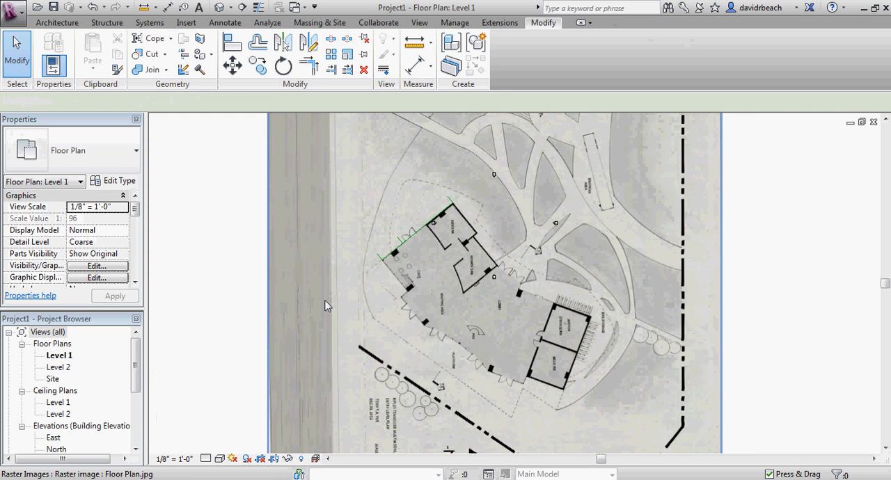
scroll(386, 272, up, 3)
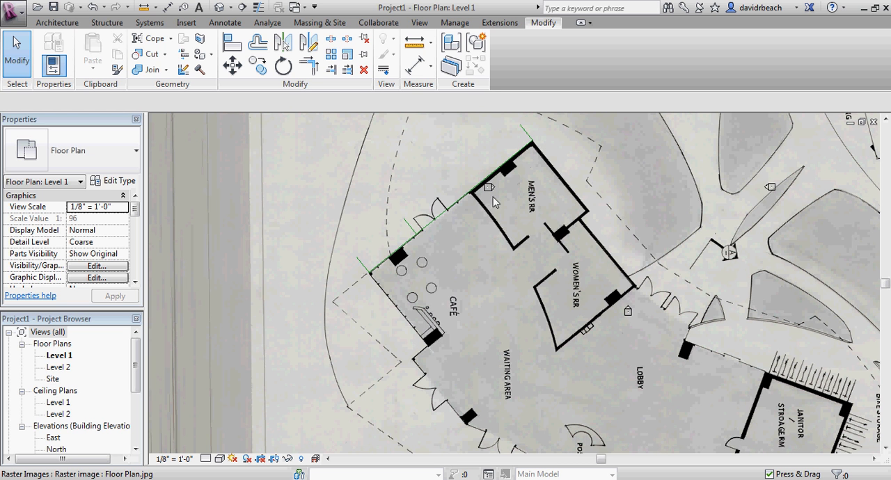
scroll(426, 252, down, 4)
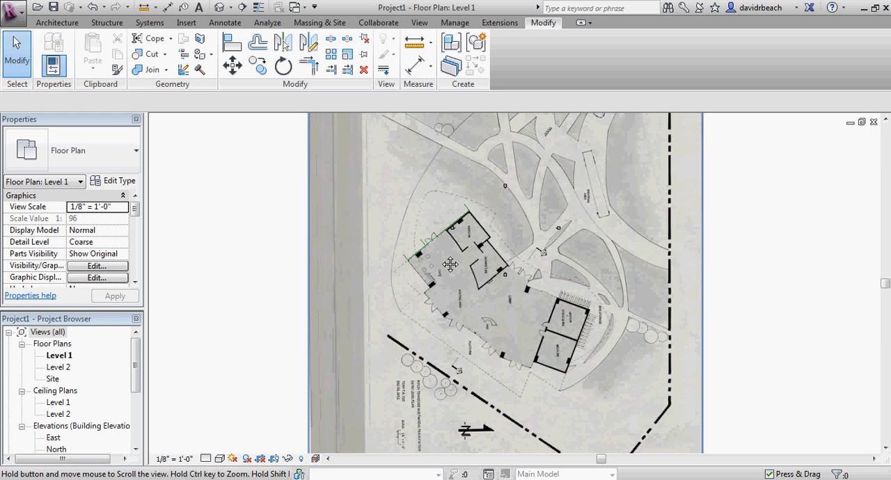
click(632, 228)
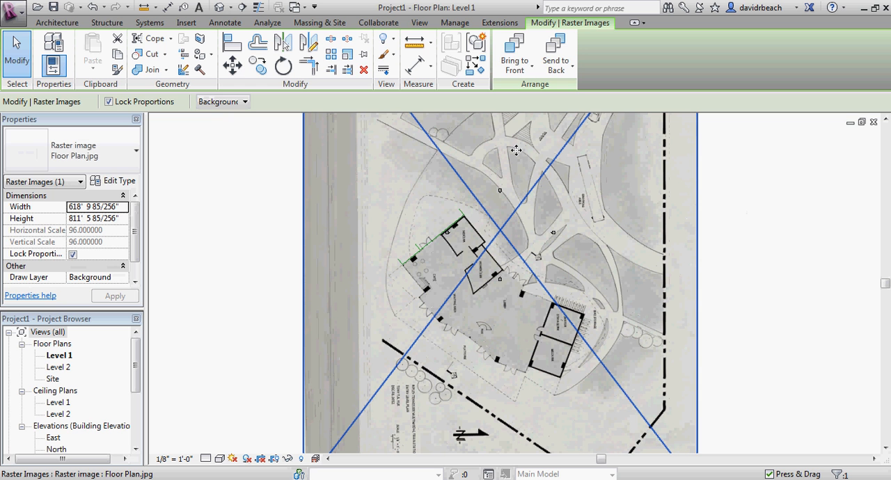
click(347, 55)
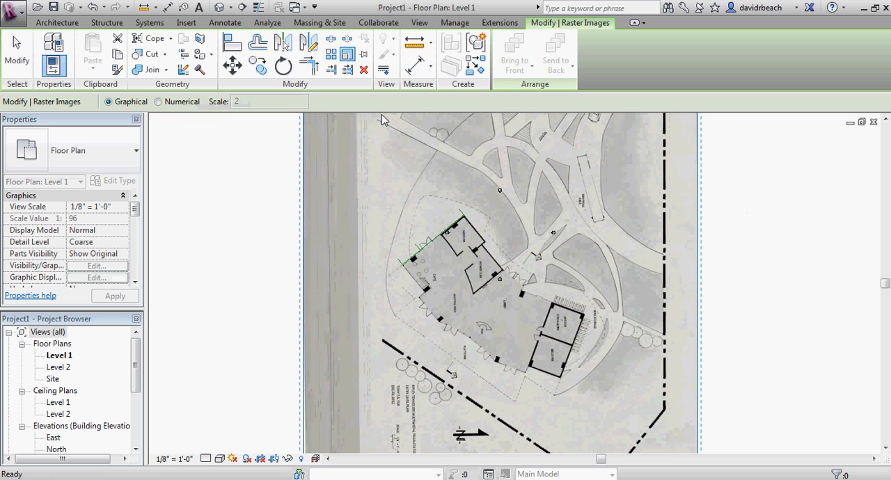
scroll(403, 268, up, 3)
scroll(407, 272, up, 5)
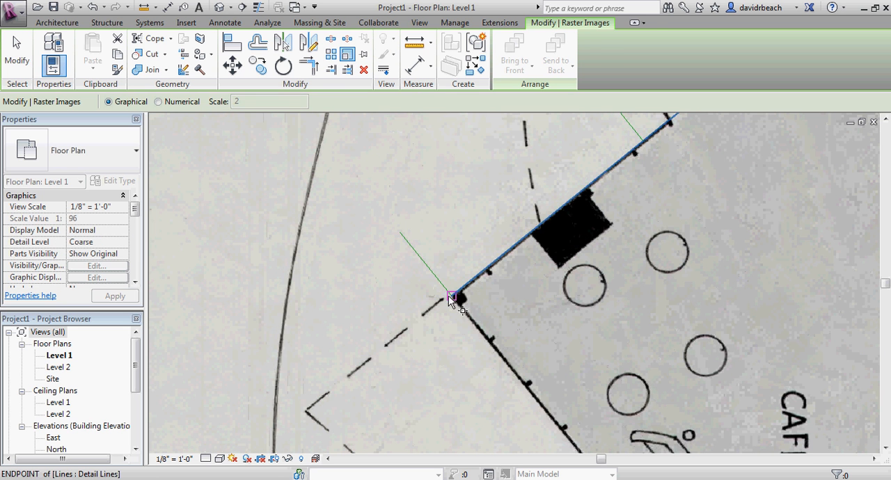
click(453, 296)
scroll(574, 268, down, 2)
middle_drag(574, 269, 355, 339)
middle_drag(493, 235, 477, 380)
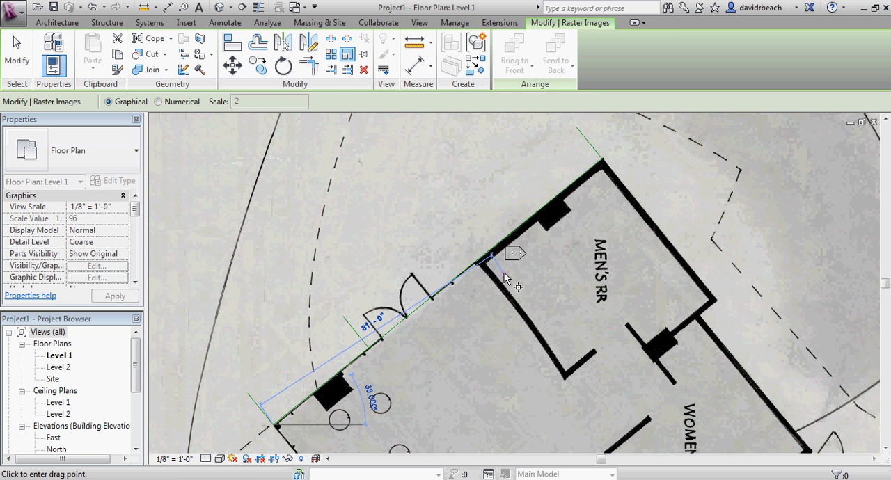
click(602, 158)
middle_drag(445, 300, 536, 258)
scroll(508, 276, up, 2)
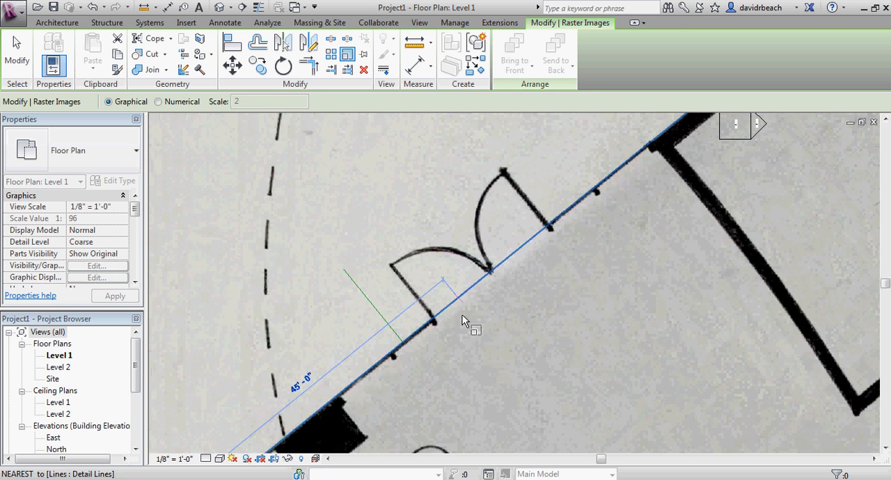
scroll(405, 335, up, 2)
click(394, 351)
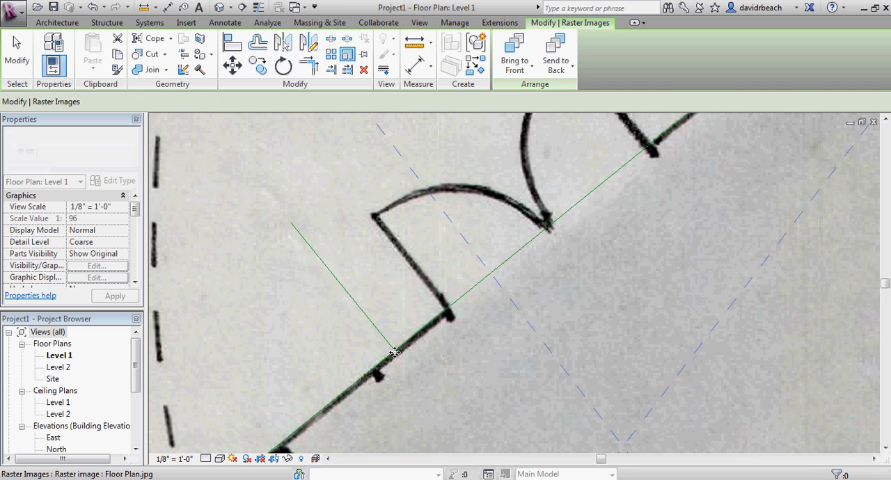
key(Escape)
Delete the reference detail lines along the wall and at the café and men's restroom corners.
scroll(428, 318, down, 2)
scroll(489, 218, down, 2)
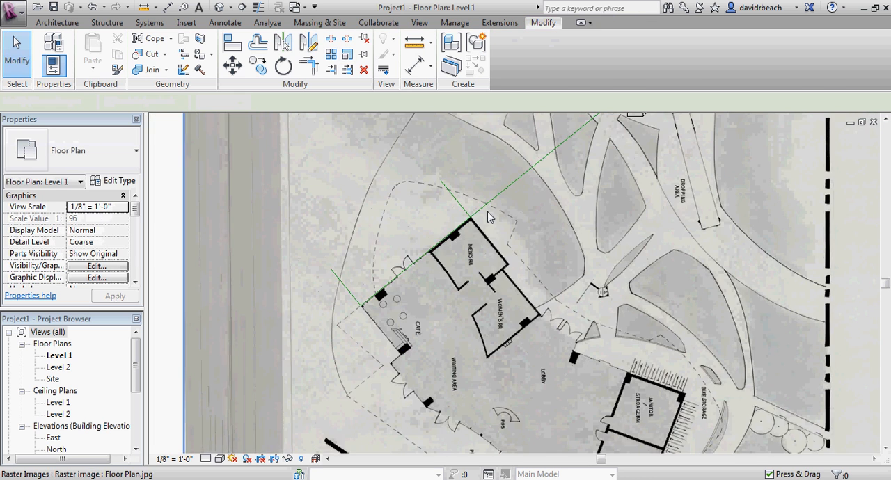
scroll(390, 261, up, 4)
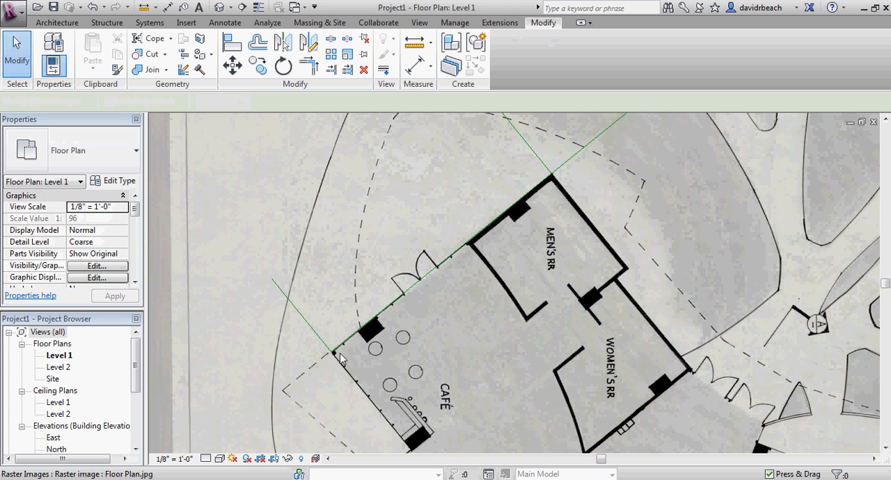
click(576, 157)
key(Escape)
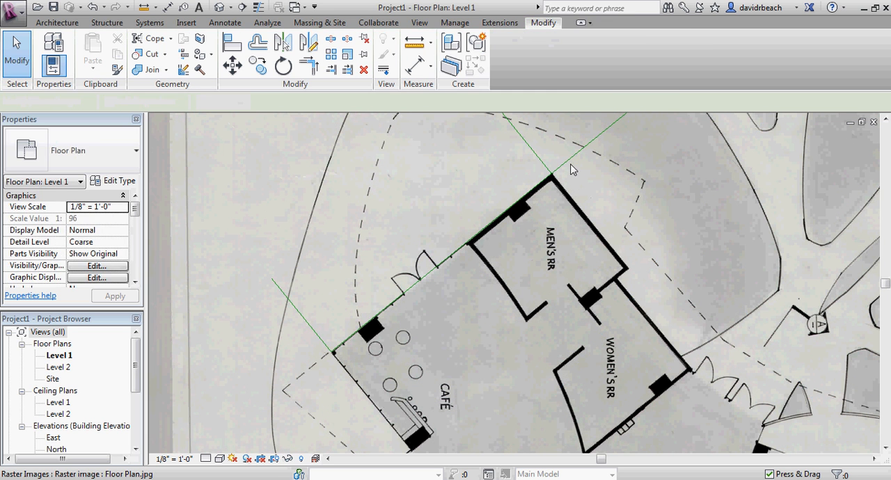
click(570, 162)
key(Escape)
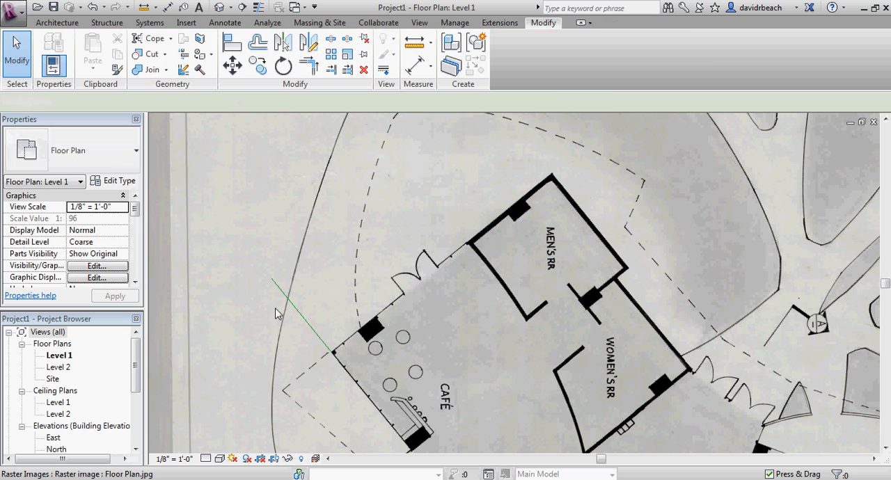
scroll(298, 317, down, 4)
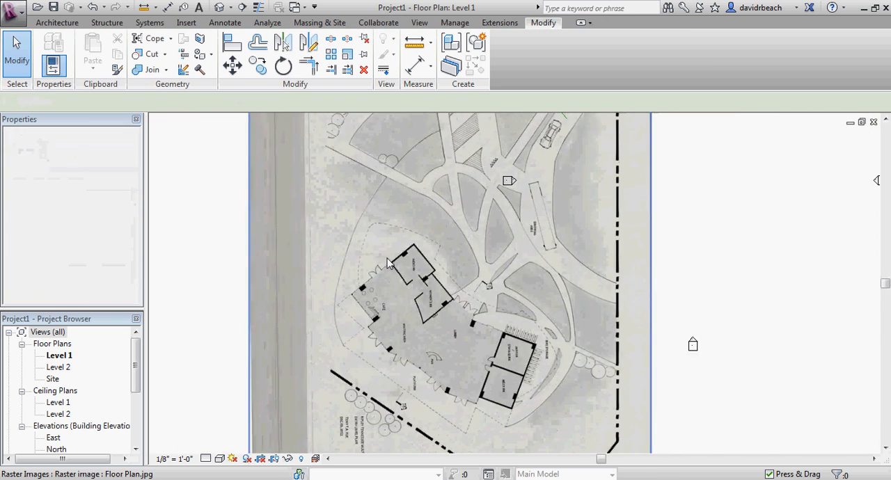
Measure the width of the café's double-door opening in the rescaled image.
scroll(393, 199, up, 4)
scroll(393, 200, up, 4)
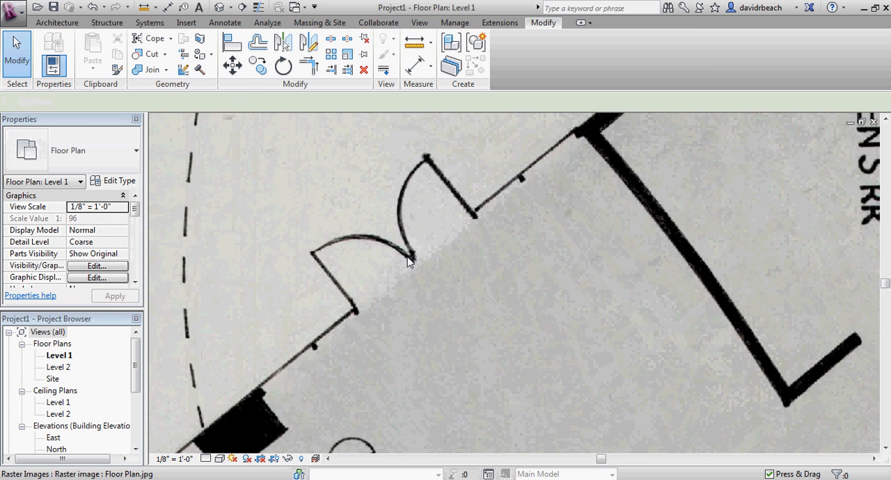
click(415, 43)
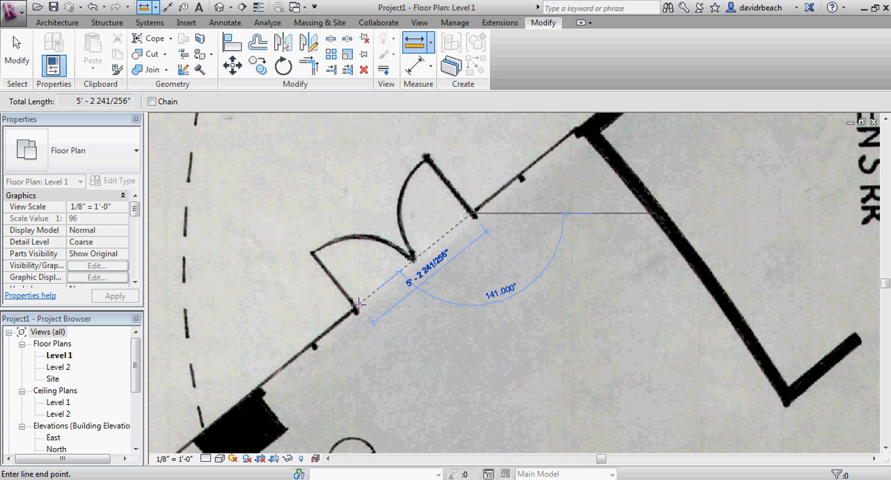
key(Escape)
key(Escape)
Examine the rescaled floor plan around the café and restrooms and its overall extent on the site.
scroll(352, 314, down, 2)
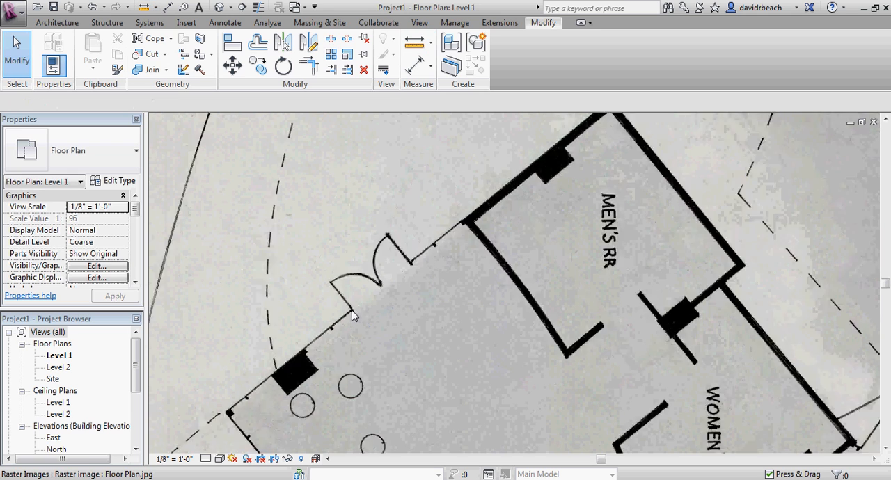
scroll(351, 315, down, 2)
scroll(355, 365, down, 4)
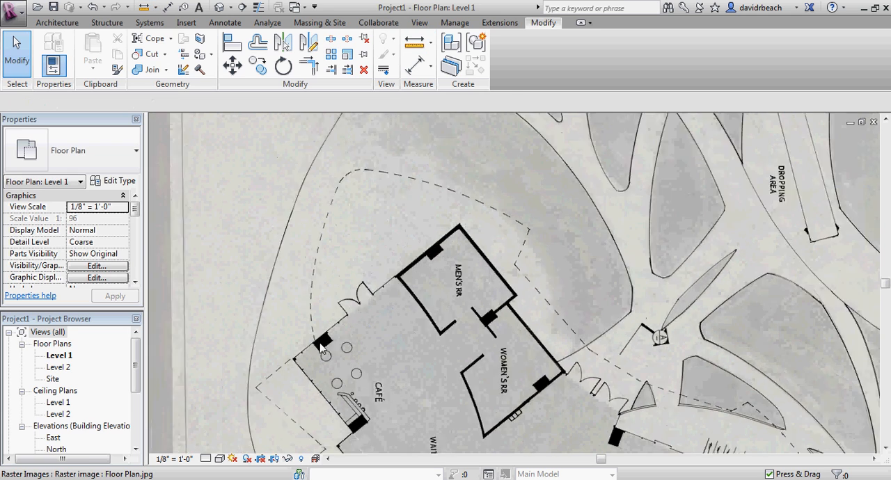
middle_drag(355, 365, 394, 292)
scroll(355, 279, down, 2)
scroll(393, 291, up, 3)
scroll(393, 295, up, 5)
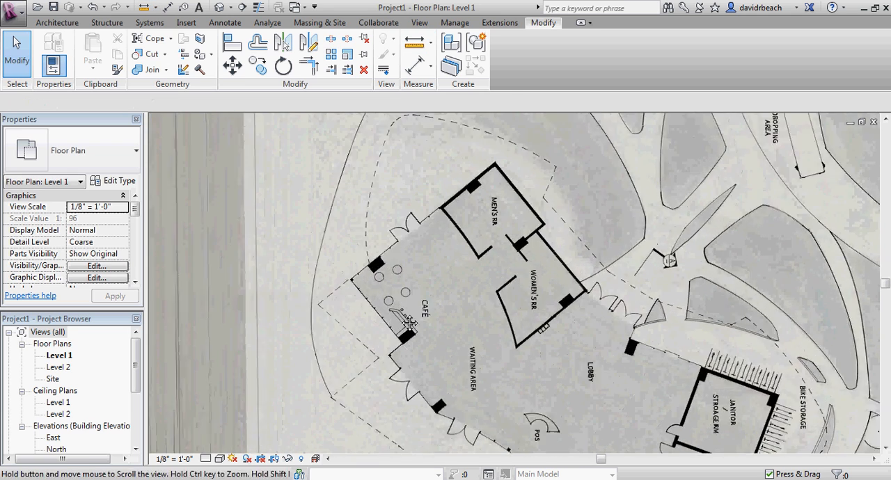
scroll(352, 275, down, 2)
scroll(350, 288, down, 5)
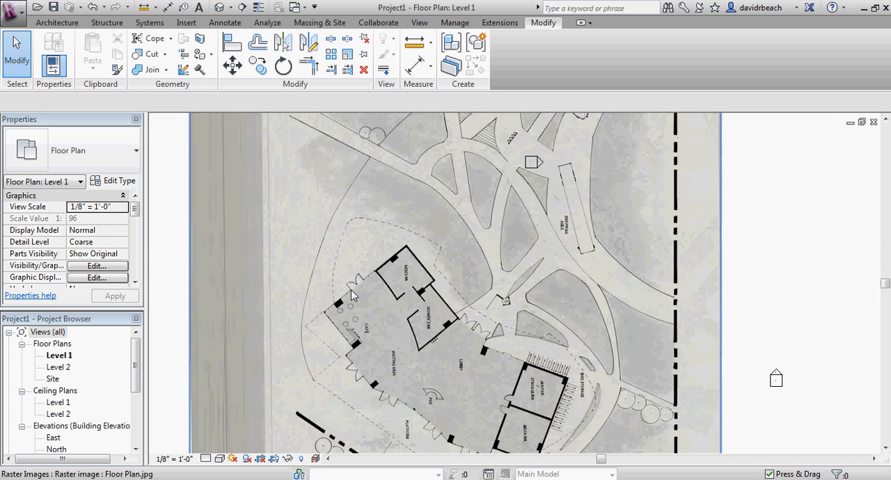
middle_drag(351, 289, 417, 300)
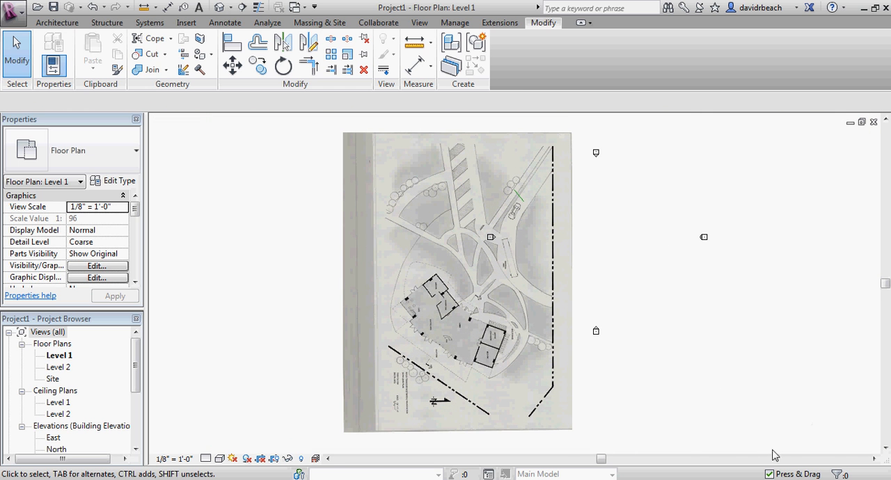